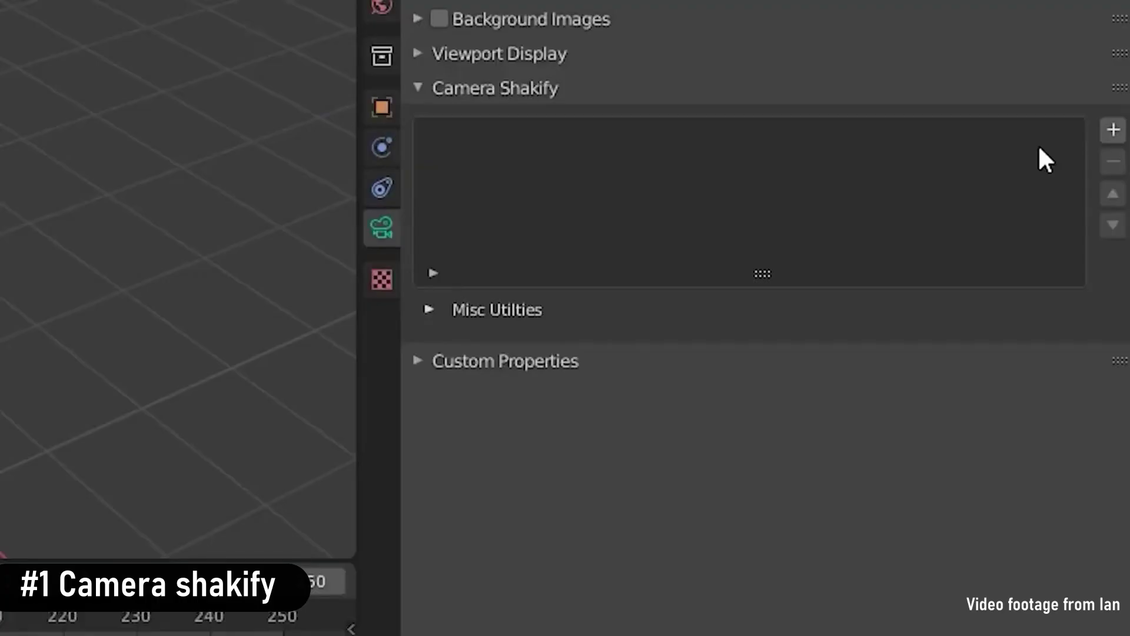
# Add an Investigation shake at influence 1.00 to the camera so the dock view shakes.
pyautogui.click(1113, 129)
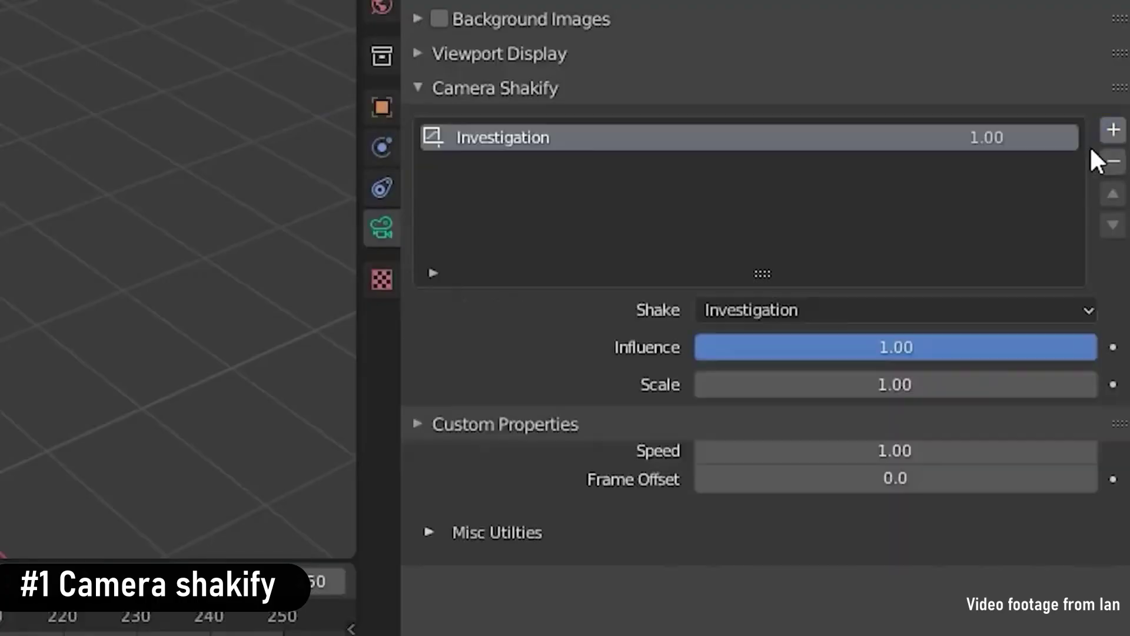
pyautogui.click(894, 306)
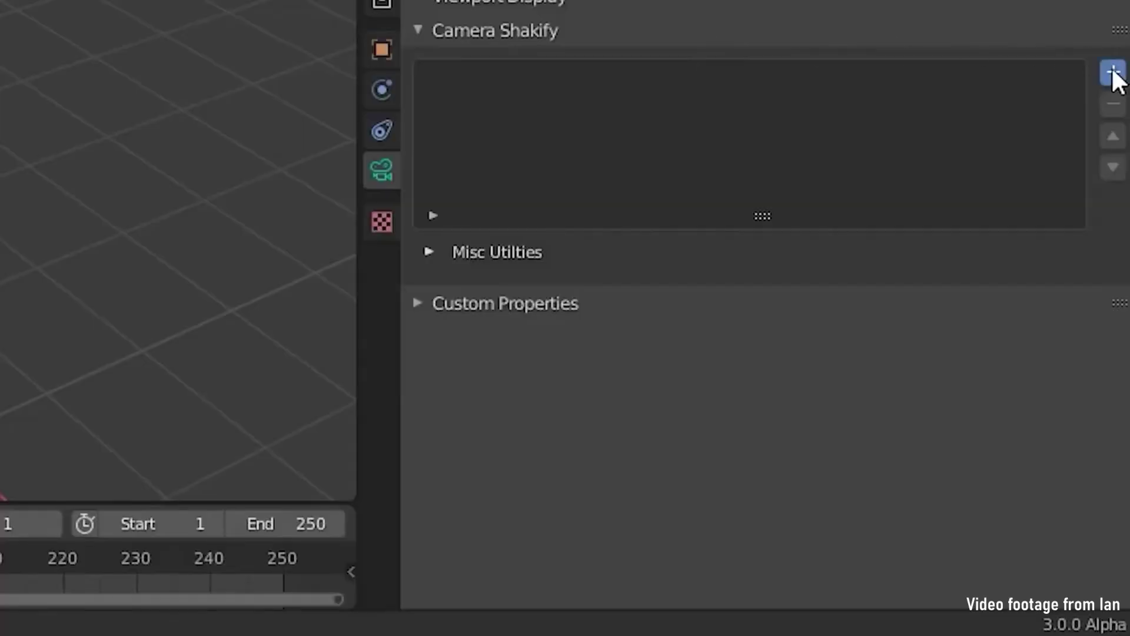
pyautogui.click(1112, 78)
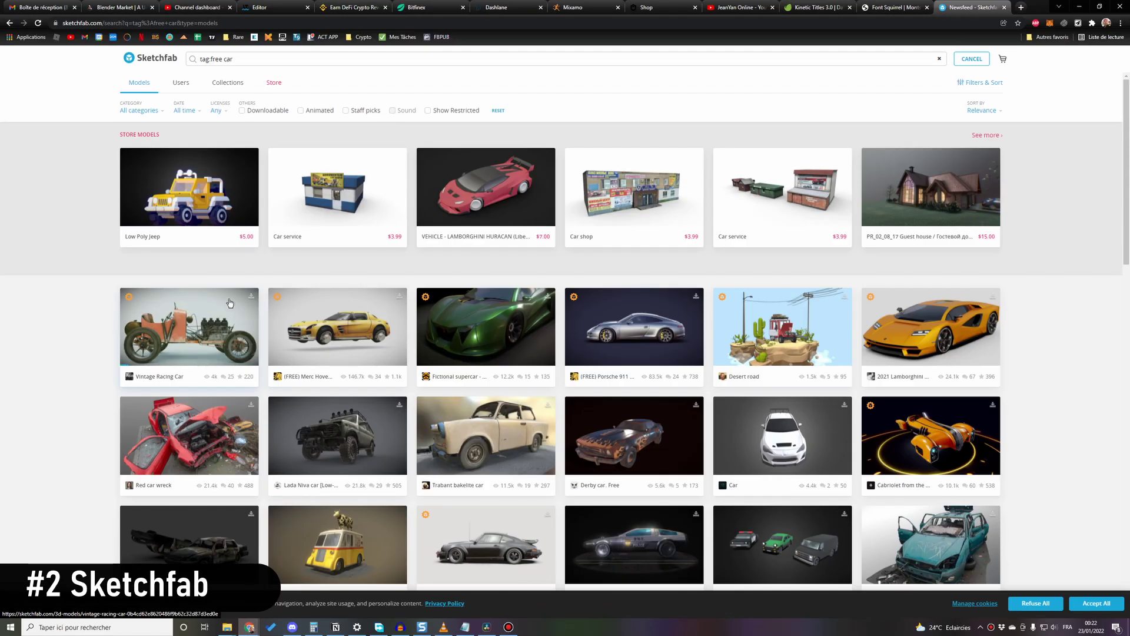
# Browse the free car models, orbit the Fiat Punto to its rear, then search tag:free.
pyautogui.scroll(-15, 230, 302)
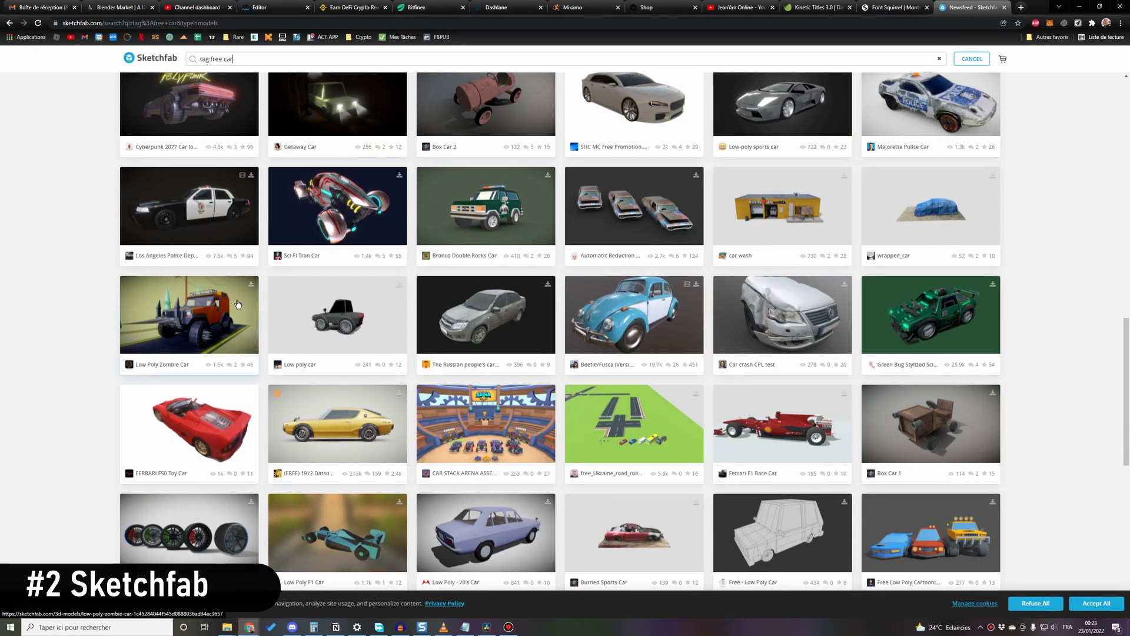
pyautogui.scroll(-3, 238, 303)
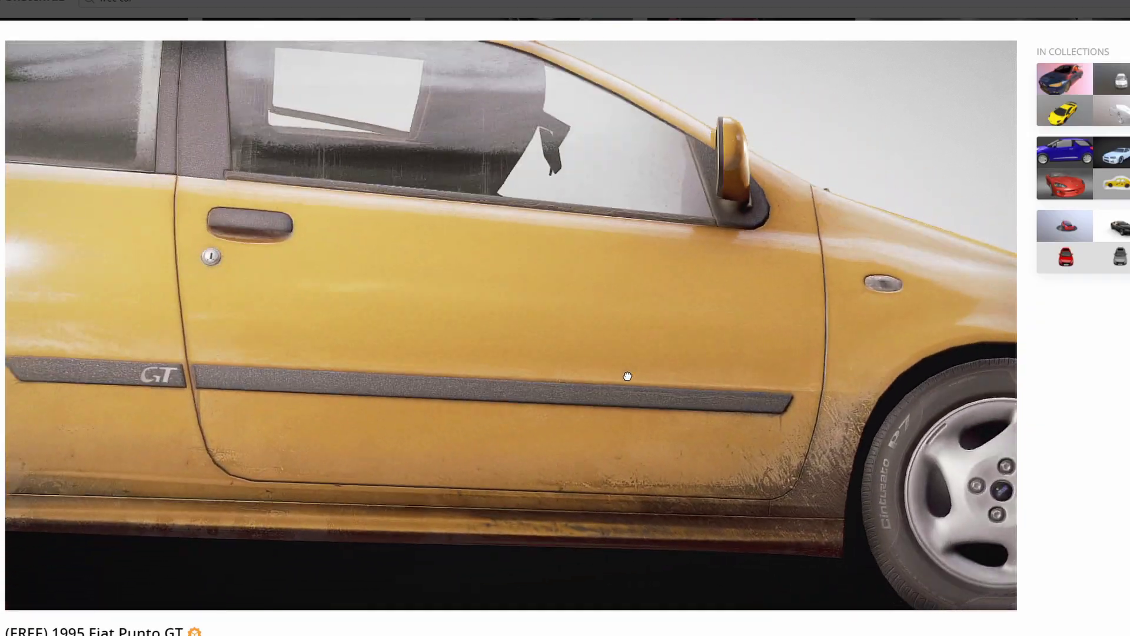
pyautogui.moveTo(627, 376)
pyautogui.mouseDown()
pyautogui.moveTo(724, 387)
pyautogui.moveTo(624, 382)
pyautogui.mouseUp()
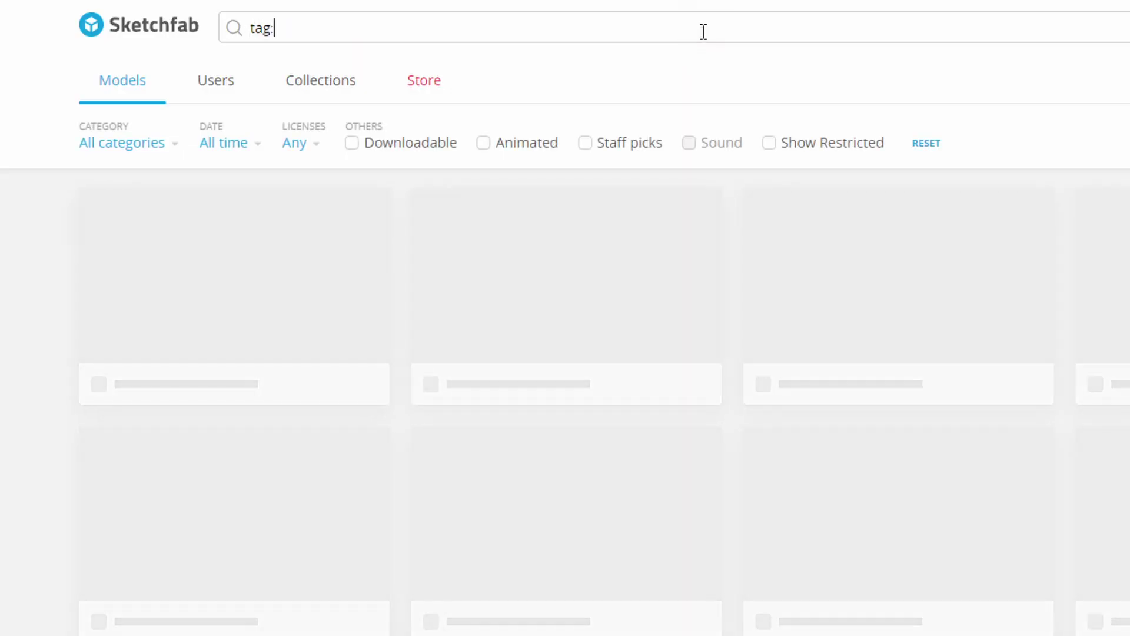
pyautogui.write('ee')
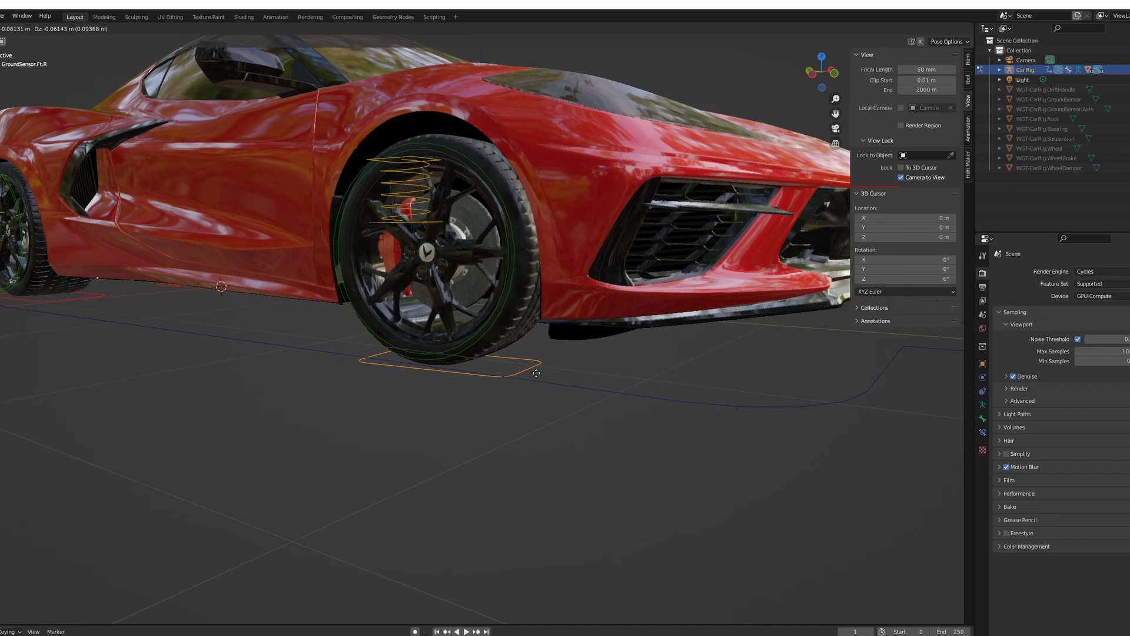
# Confirm the front-right ground sensor about 6 cm lower, then view the car top-down from behind.
pyautogui.click(556, 369)
pyautogui.scroll(-6, 588, 412)
pyautogui.moveTo(603, 447); pyautogui.dragTo(365, 412, button='middle')
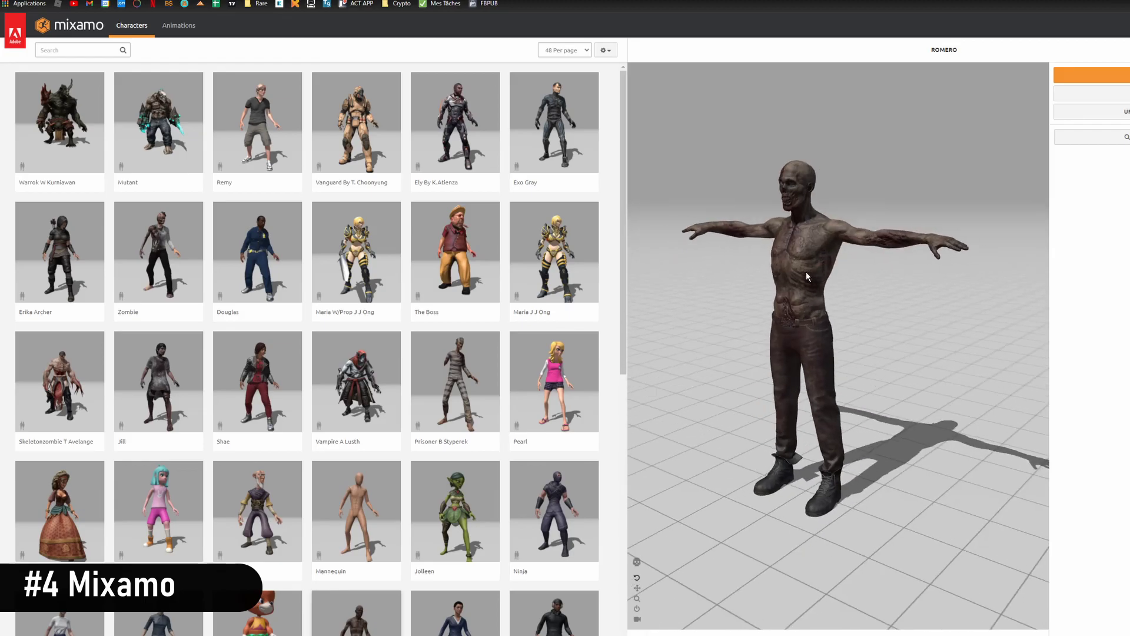
# Choose the Vanguard character and preview the Header Soccerball and Jumping animations on it.
pyautogui.click(356, 135)
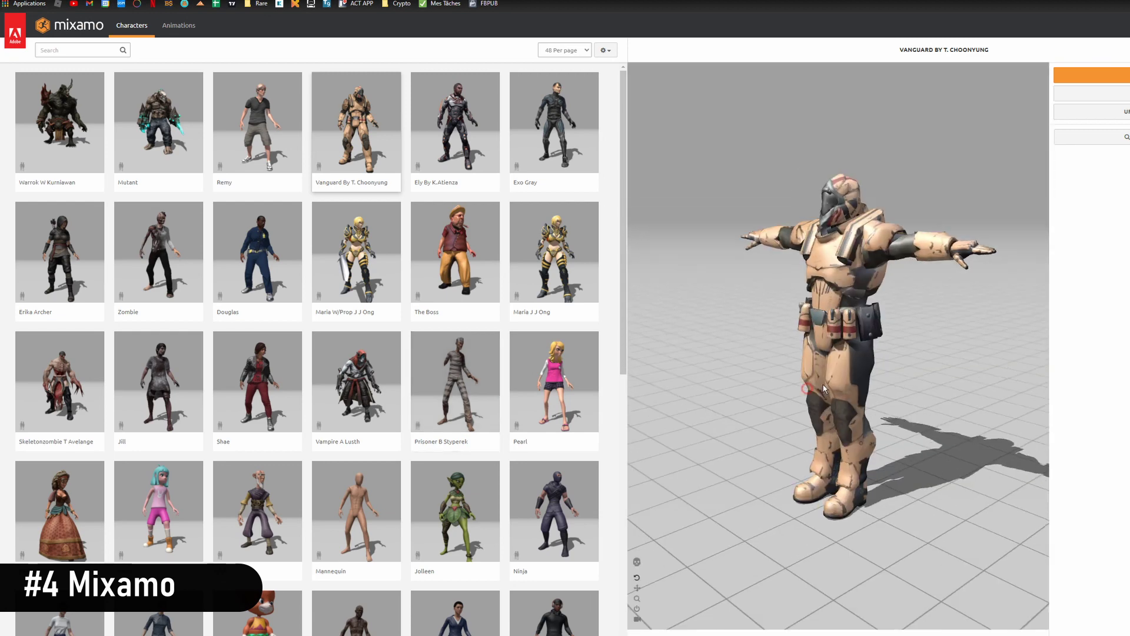
pyautogui.click(174, 26)
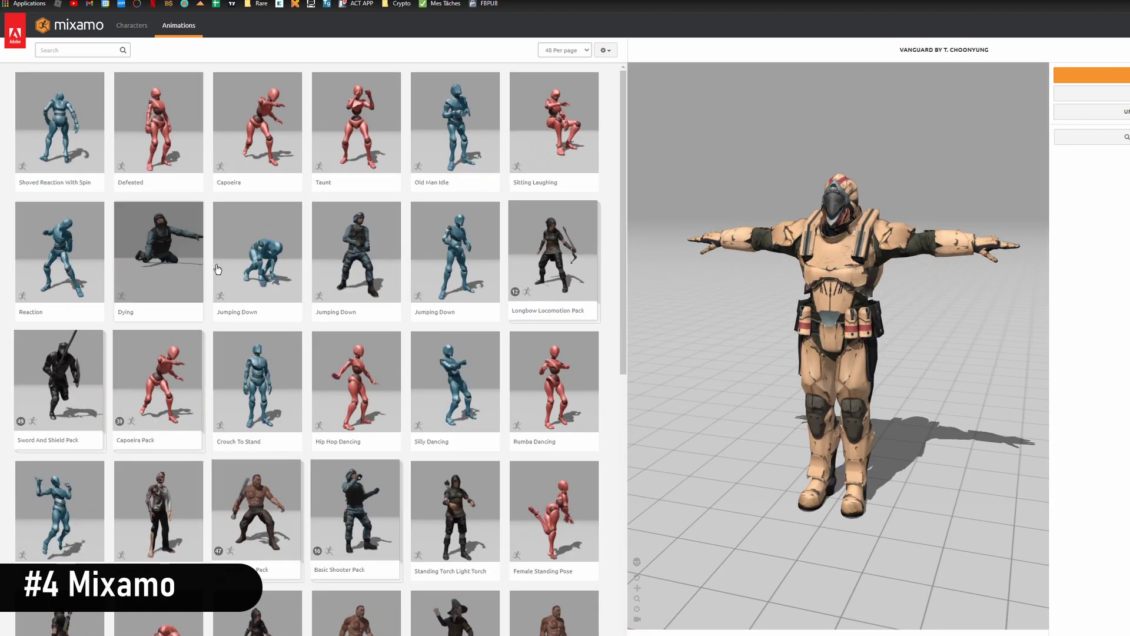
pyautogui.scroll(-5, 218, 269)
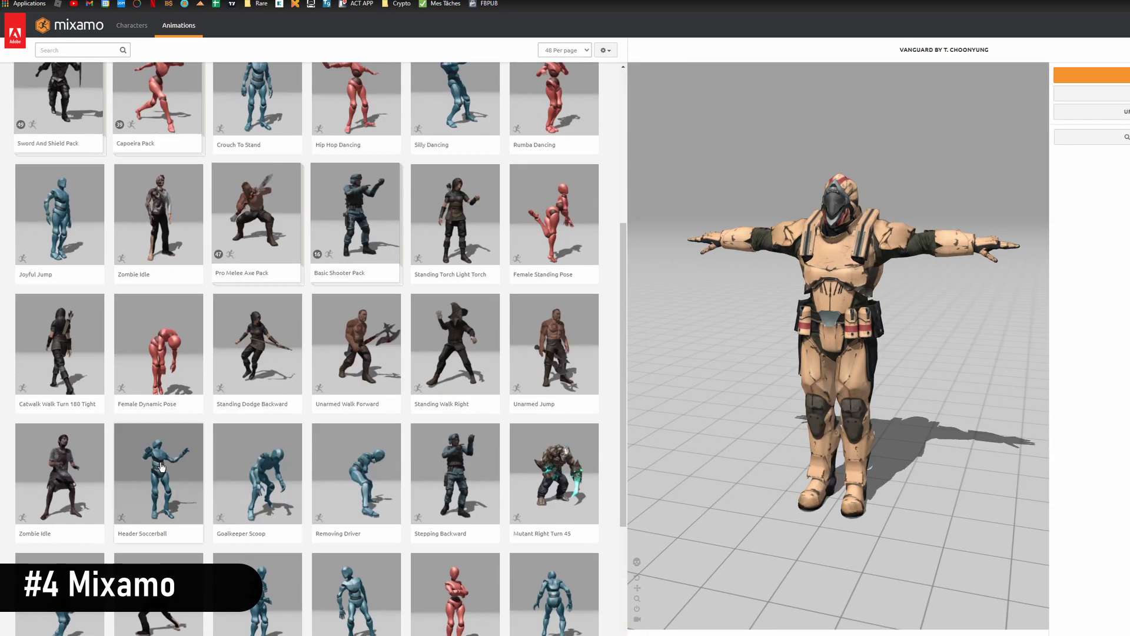
pyautogui.click(200, 454)
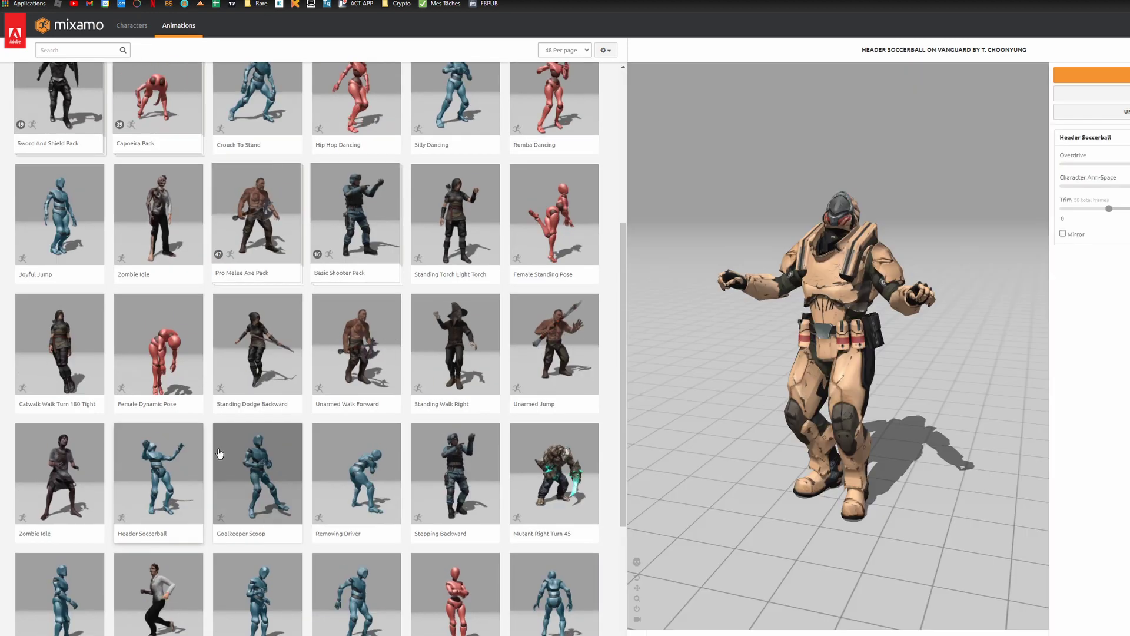
pyautogui.scroll(-5, 219, 453)
pyautogui.scroll(8, 177, 295)
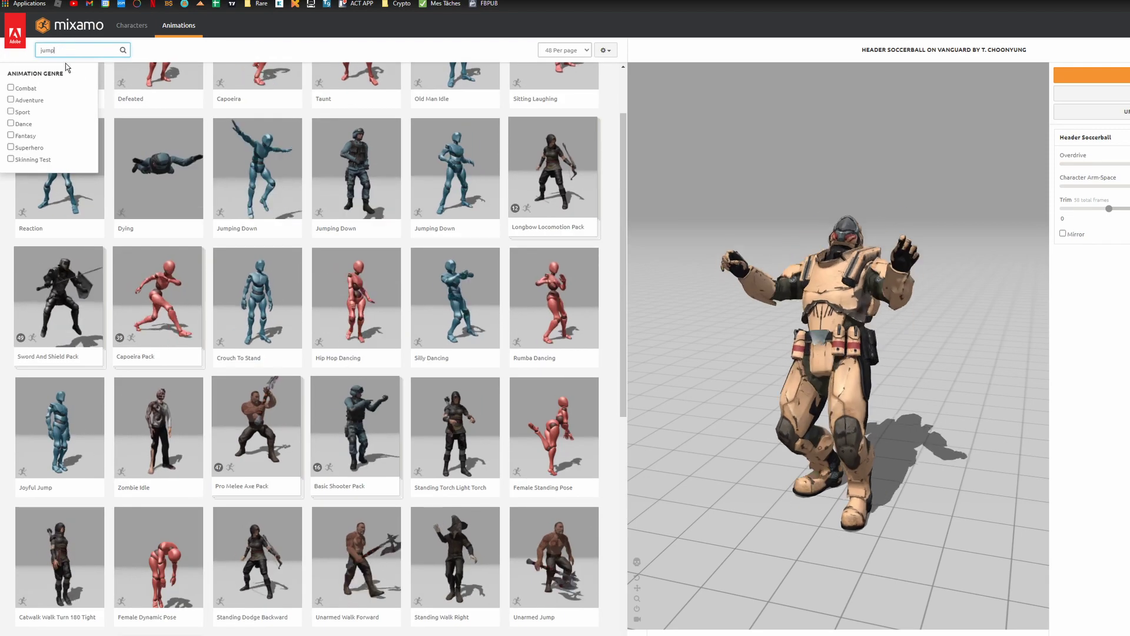
pyautogui.press('Return')
pyautogui.click(264, 147)
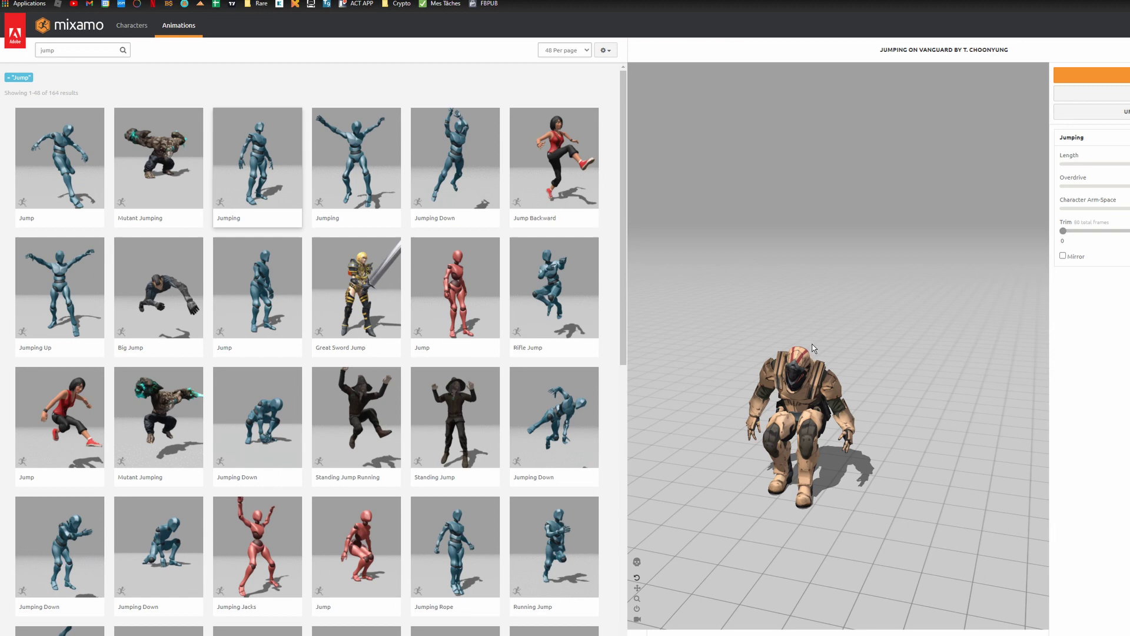
pyautogui.scroll(-2, 448, 331)
pyautogui.scroll(2, 371, 447)
# Search 'sword', apply Sword And Shield Idle, and download it as FBX with skin at 30 fps.
pyautogui.write('swor')
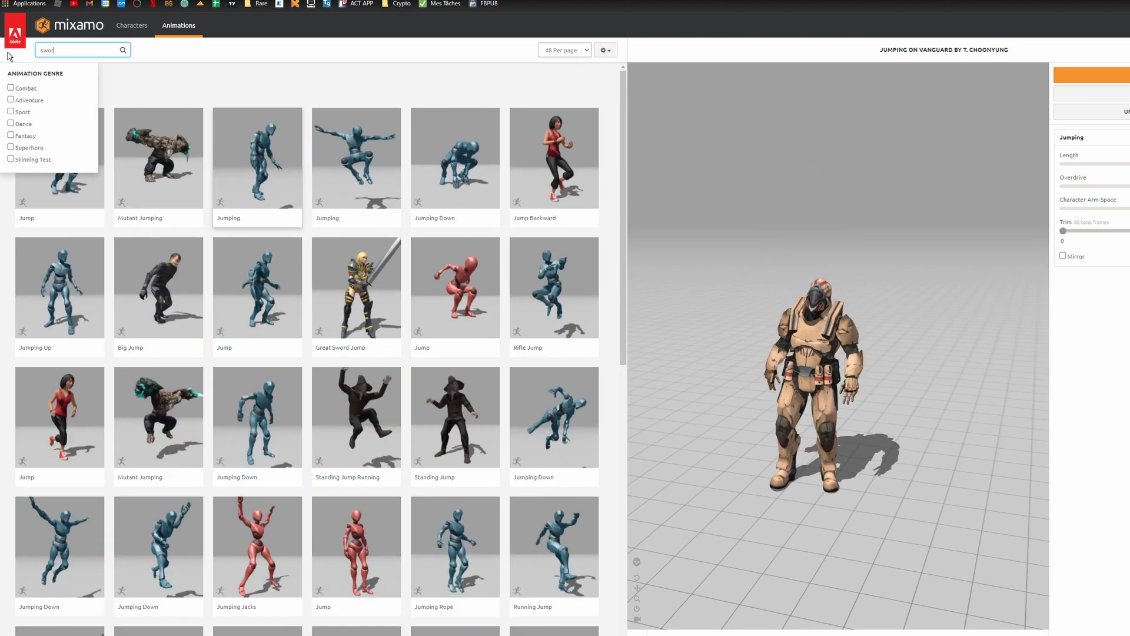
pyautogui.write('d')
pyautogui.press('Return')
pyautogui.scroll(-4, 196, 313)
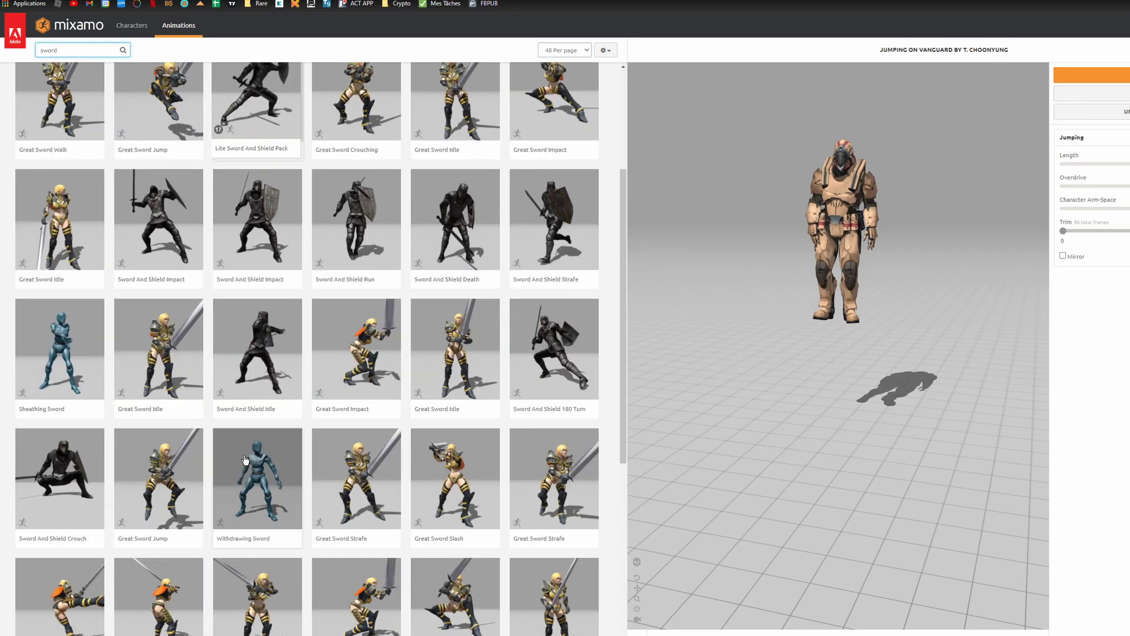
pyautogui.click(257, 353)
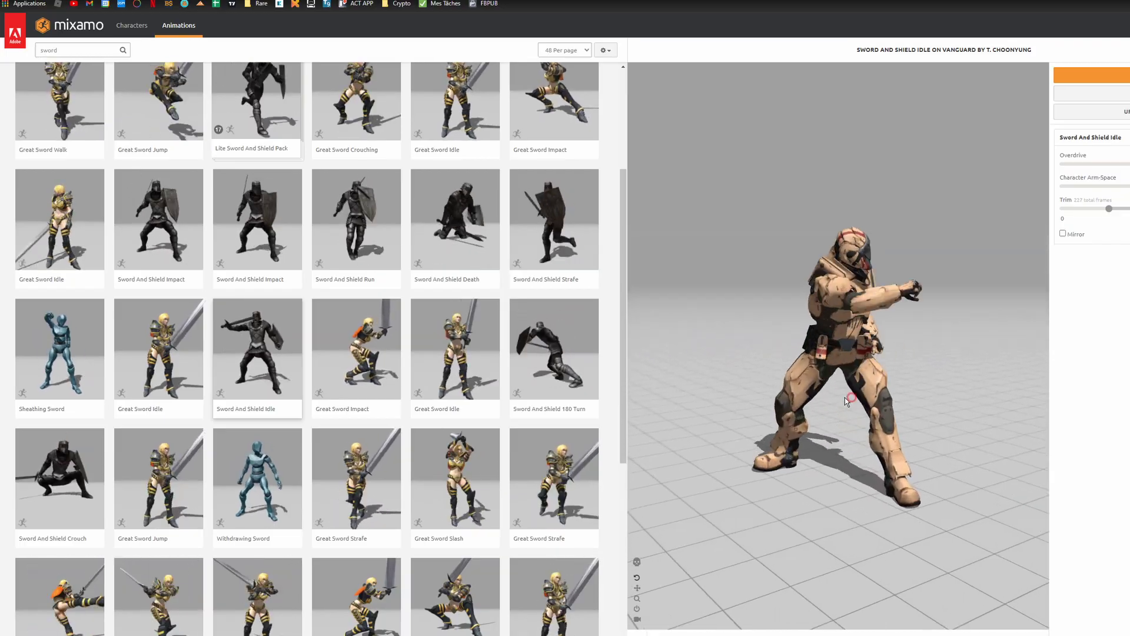
pyautogui.click(1091, 74)
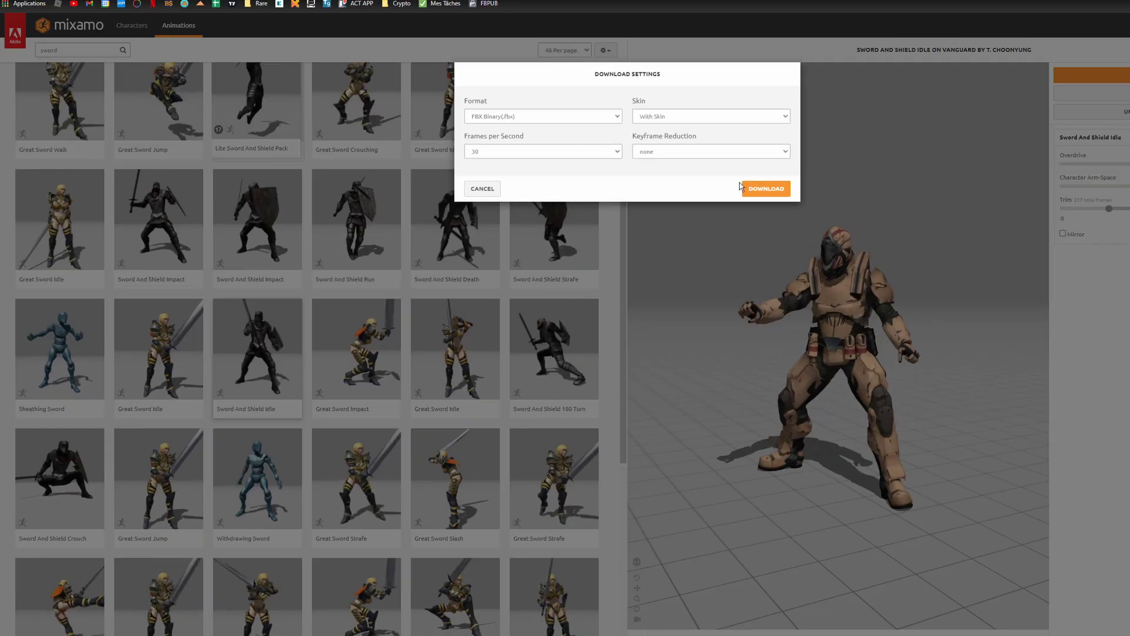
pyautogui.click(757, 187)
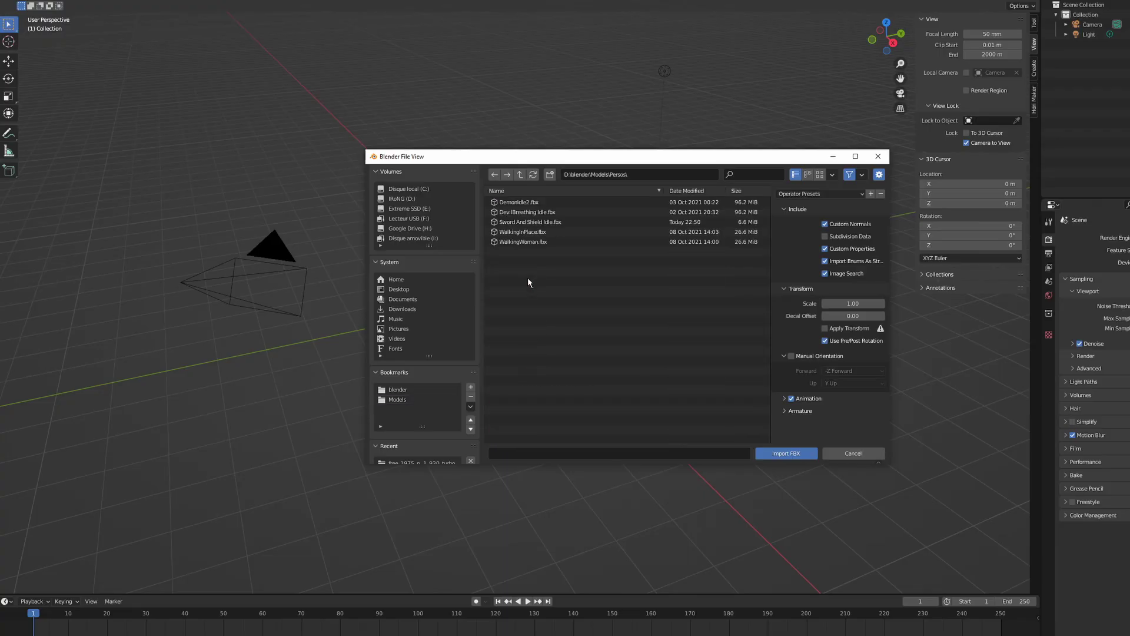
# Import Sword And Shield Idle.fbx and orbit around the animated, textured character.
pyautogui.doubleClick(541, 222)
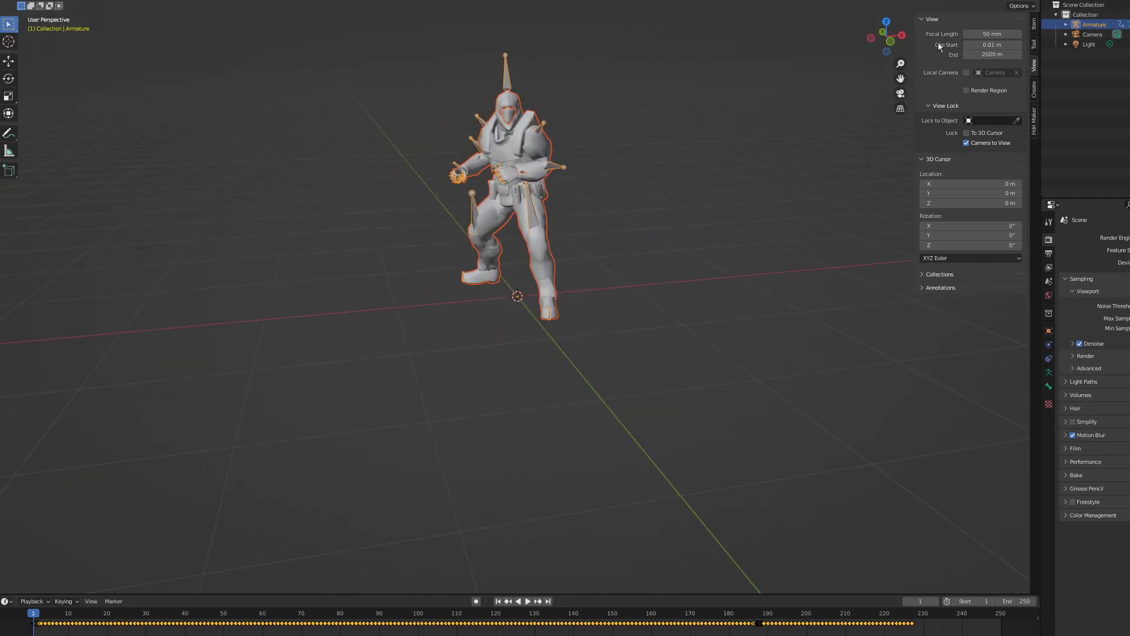
pyautogui.moveTo(595, 217); pyautogui.dragTo(964, 1, button='middle')
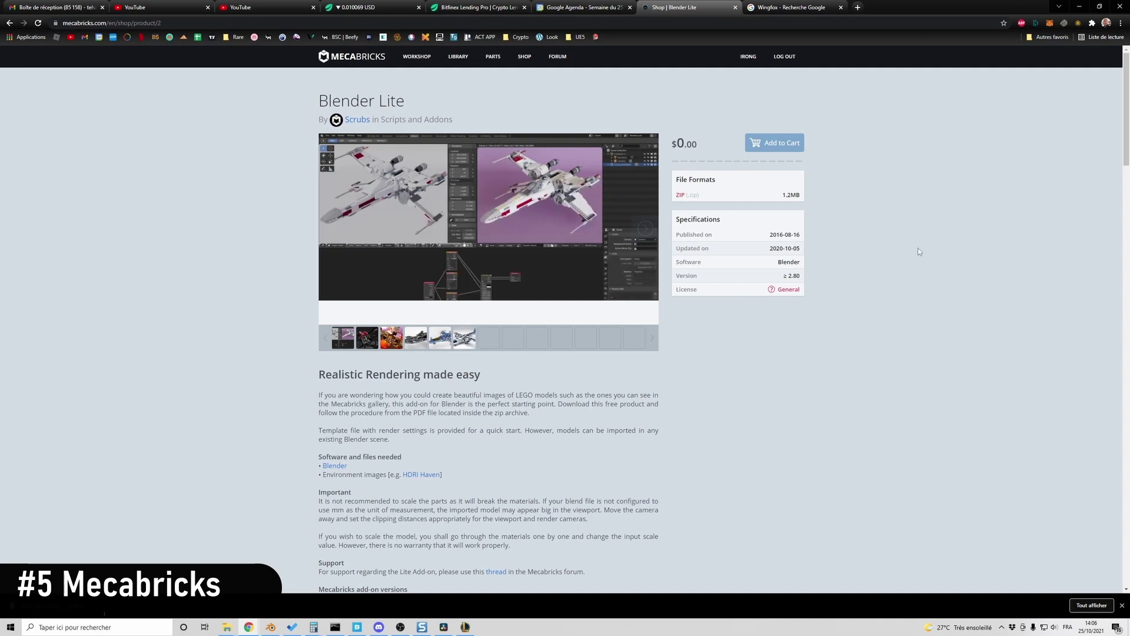
# Add Blender Lite to the cart and open the EDU003 Plain Blue Torso minifigure in the editor for export.
pyautogui.click(781, 146)
pyautogui.hotkey('alt', 'Left')
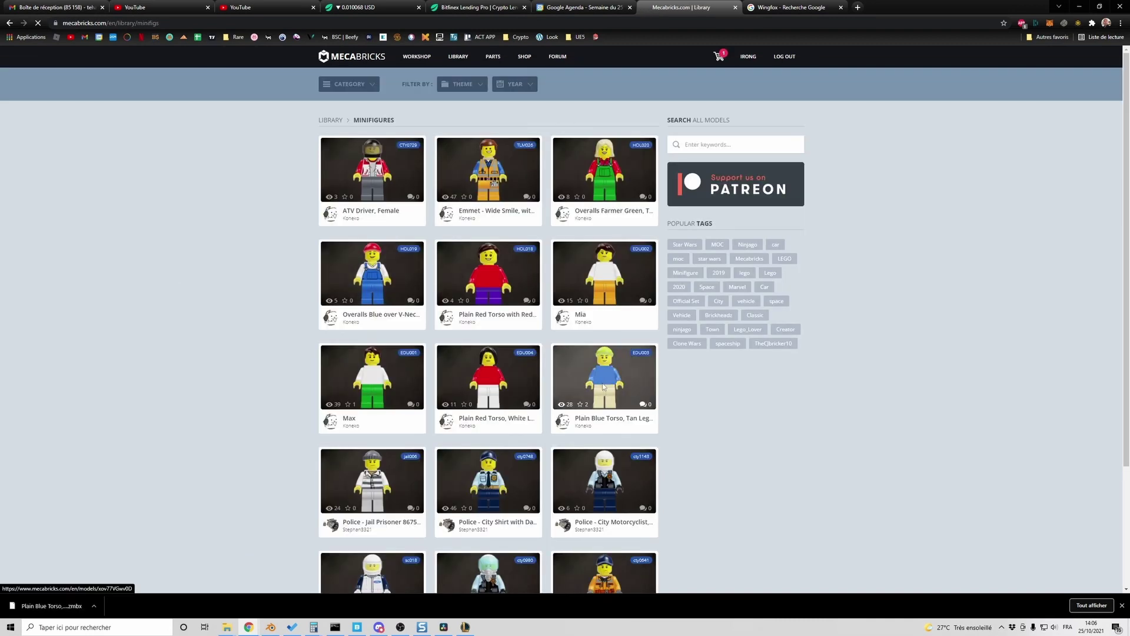
pyautogui.click(603, 386)
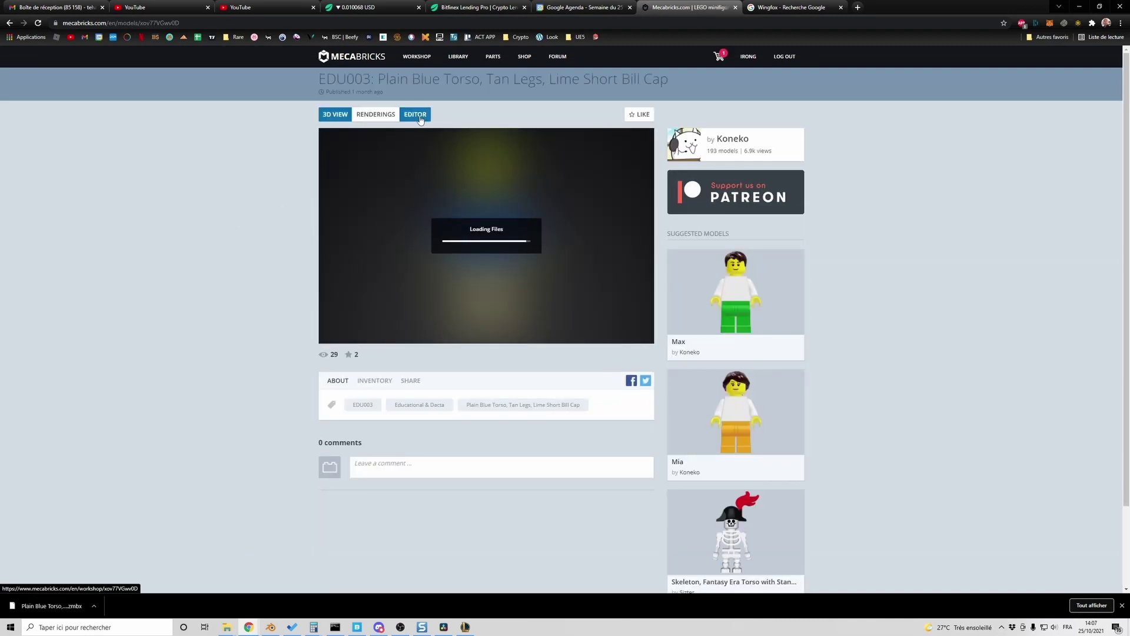
pyautogui.click(414, 114)
pyautogui.click(67, 52)
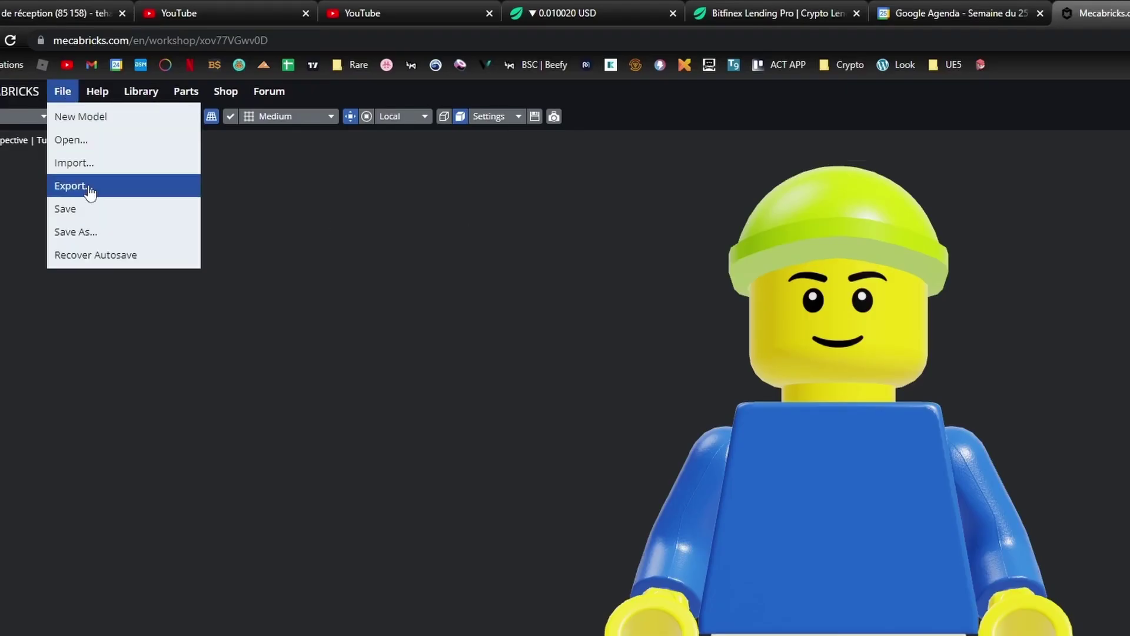